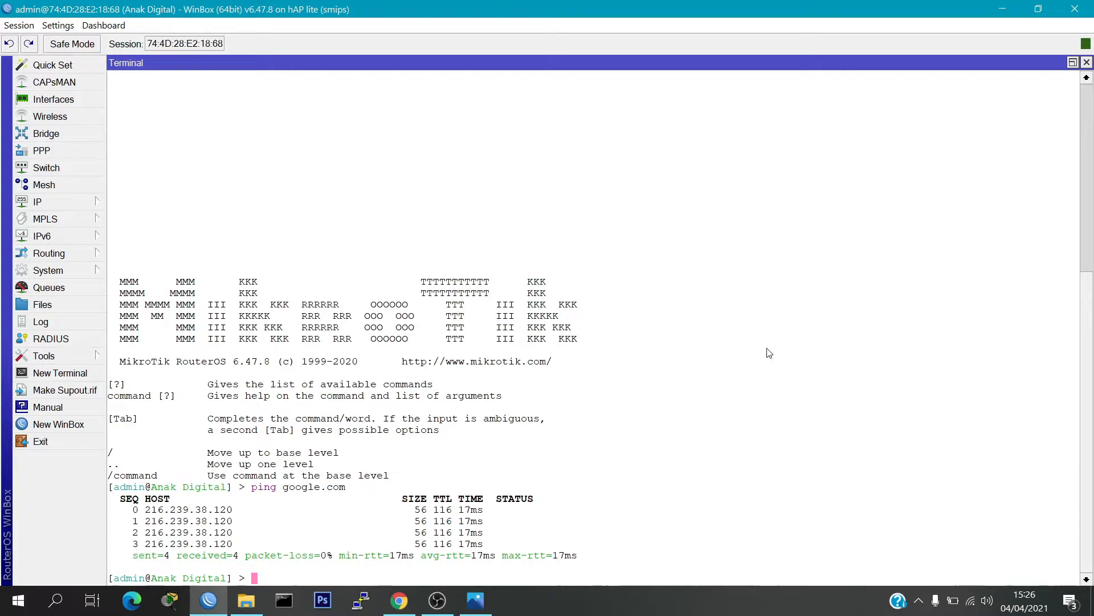
Step: Print the router's system resource details in the terminal with "system resource print"
text(system resource print)
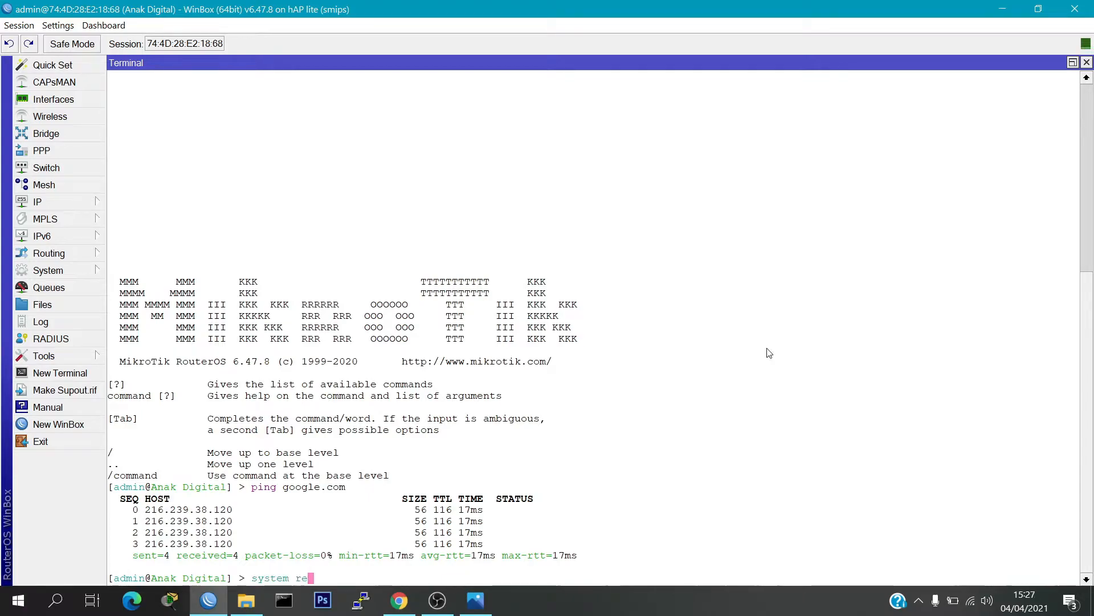
key(Return)
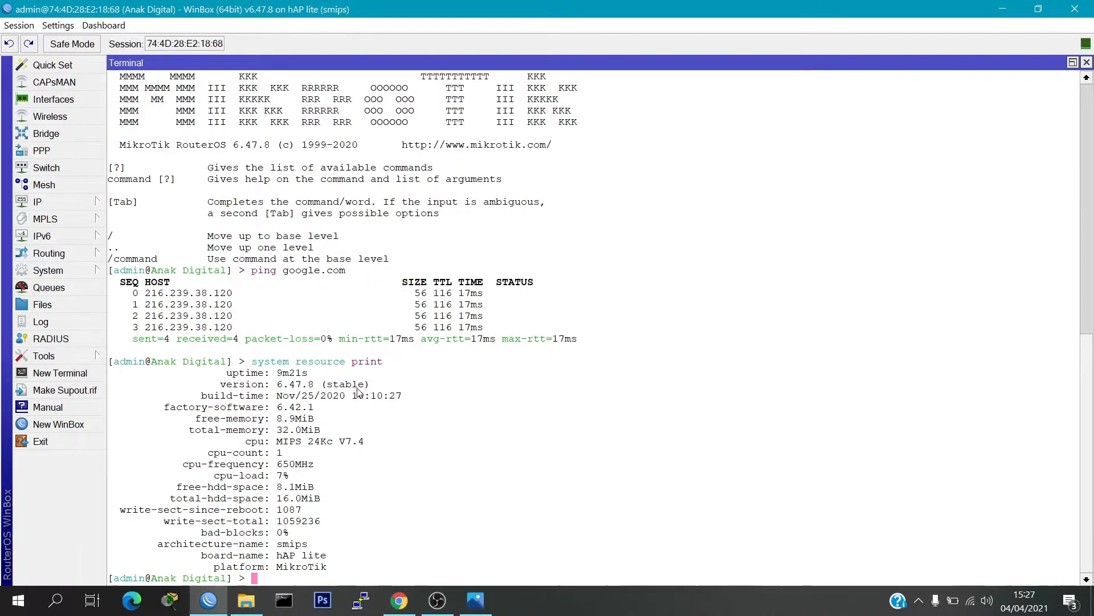
key(Return)
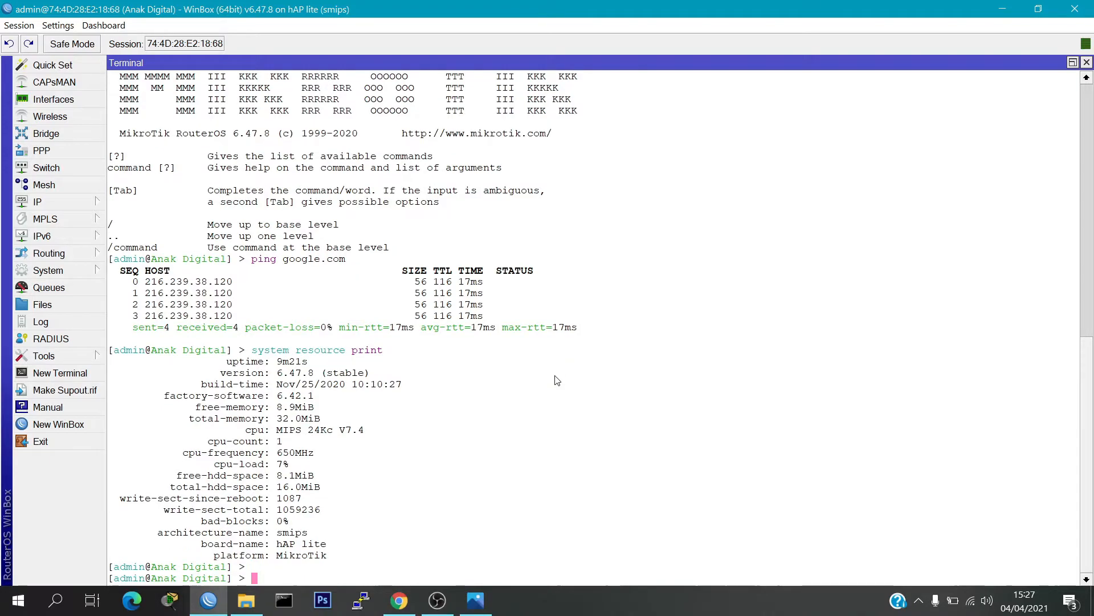
Step: Run check-for-updates in the "system package update" menu, and return to the base command level
text(system packa)
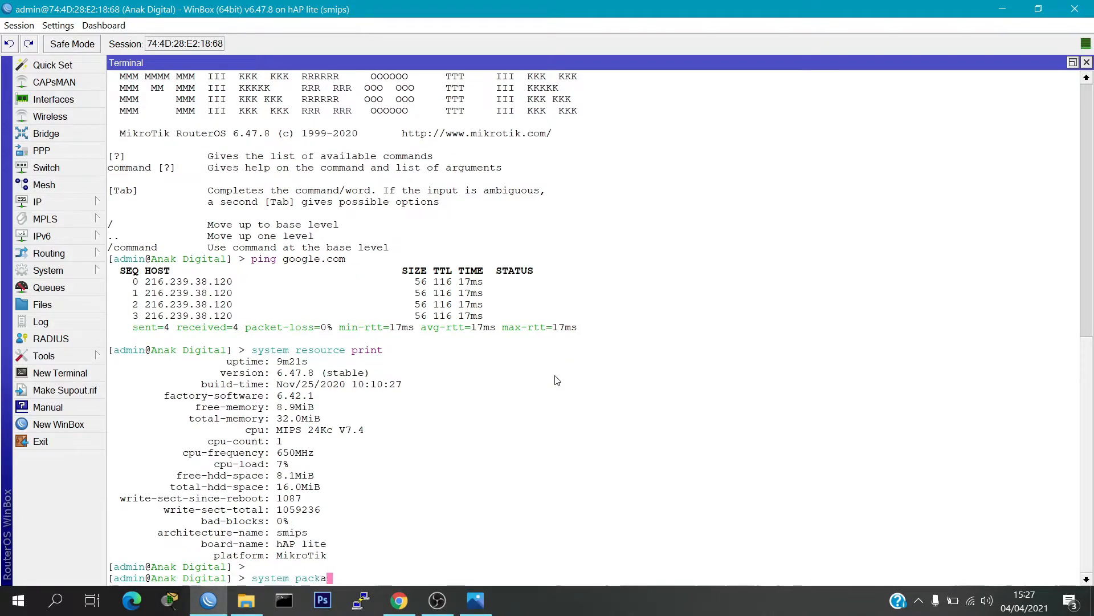
text(ge update)
key(Return)
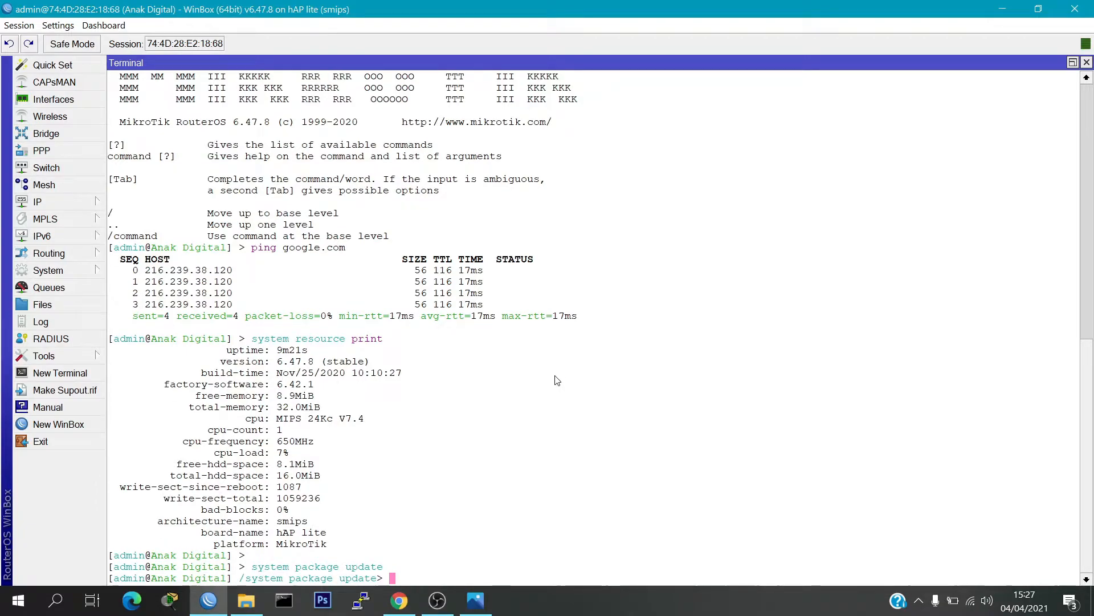
text(check-for-updates)
key(Return)
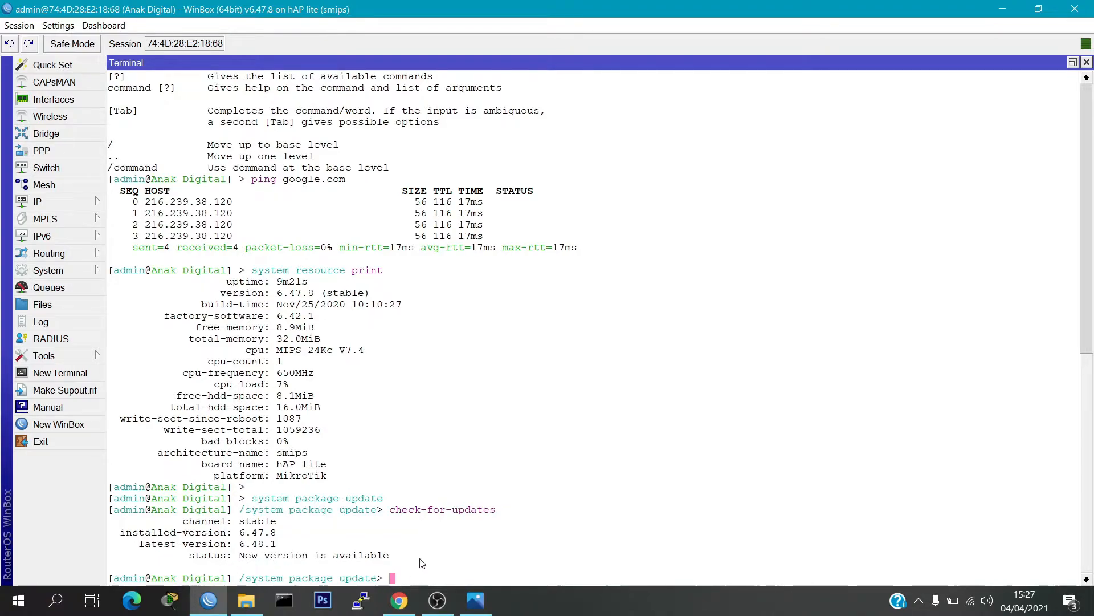
text(/)
key(Return)
key(Return)
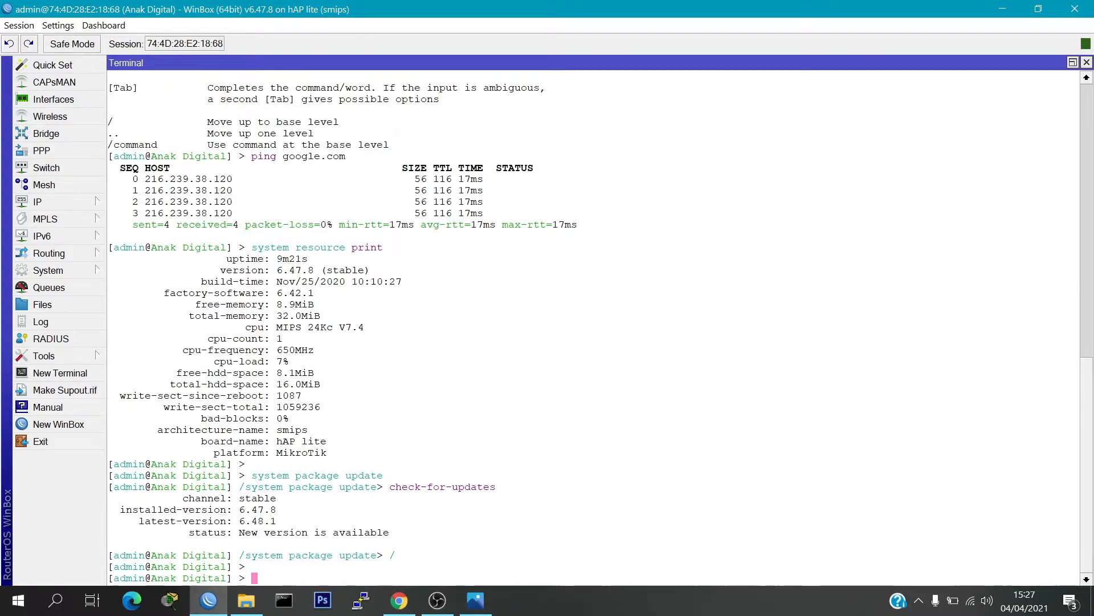
Step: Install the available RouterOS update with "system package update install"
text(system packa)
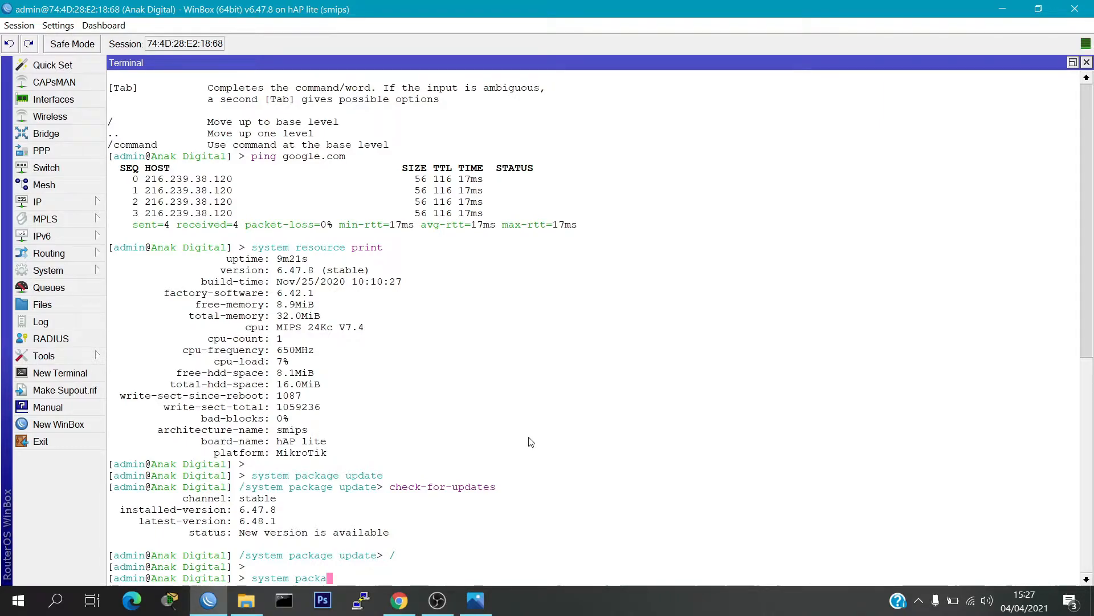
key(Tab)
text(update install)
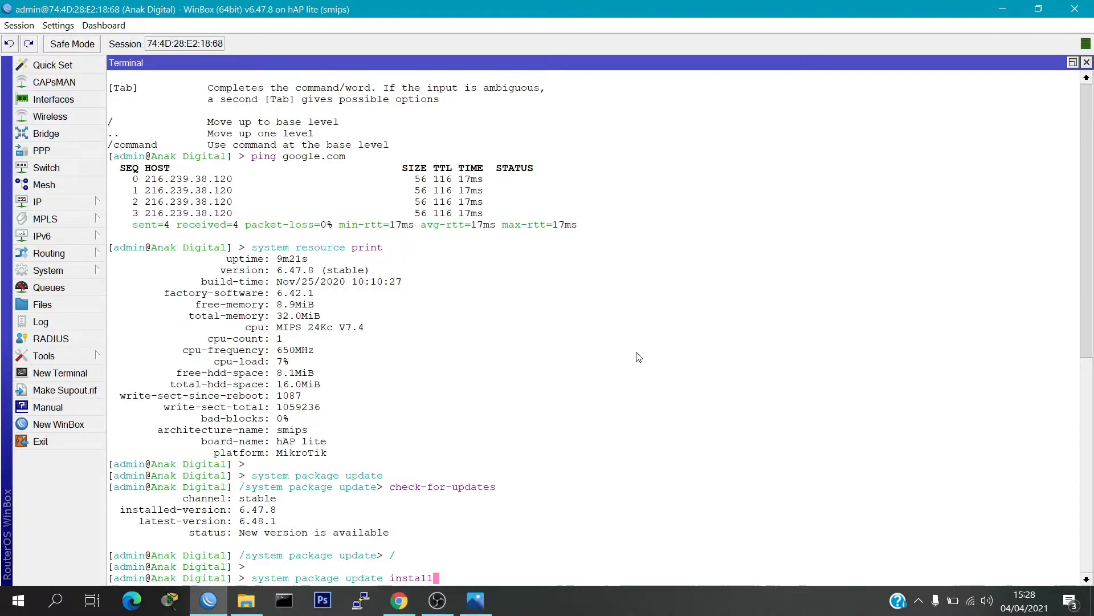
key(Return)
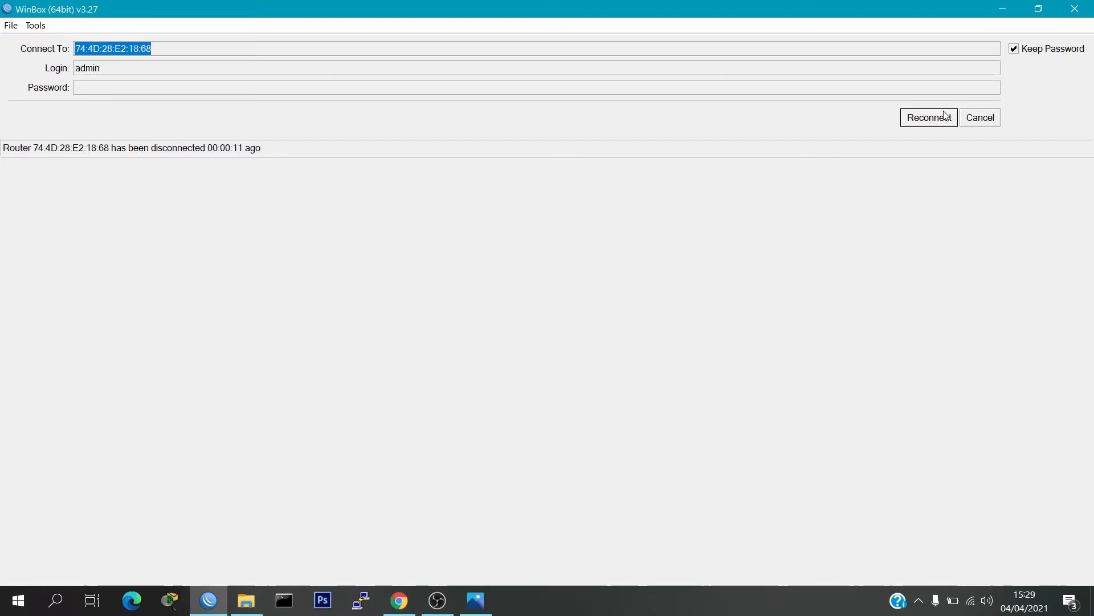
Step: Cancel the pending reconnection, refresh the neighbor list and connect to the Anak Digital router as admin
click(980, 117)
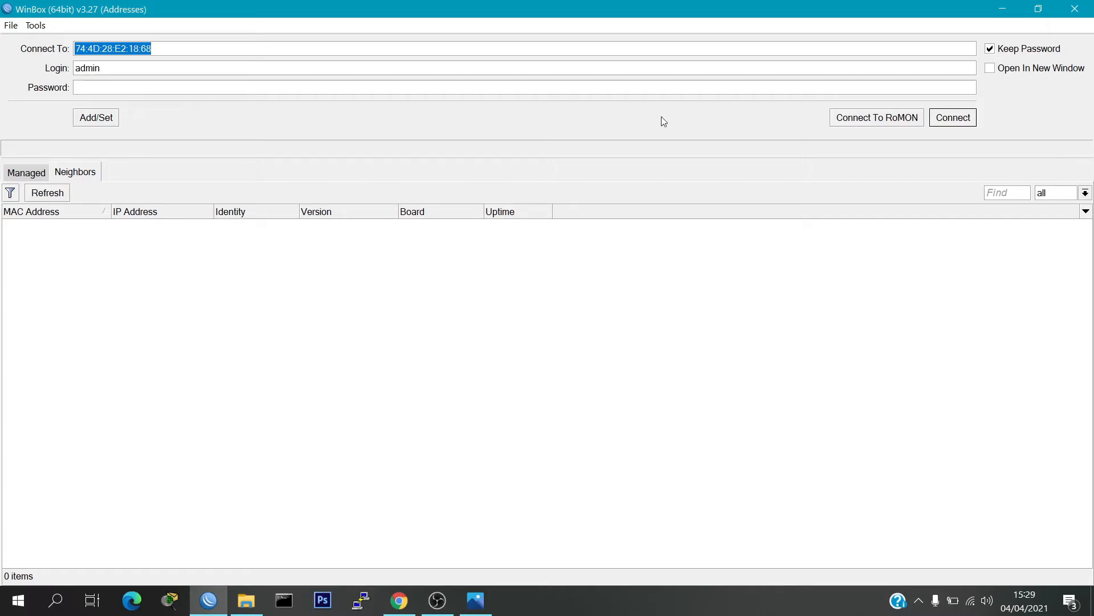
click(35, 197)
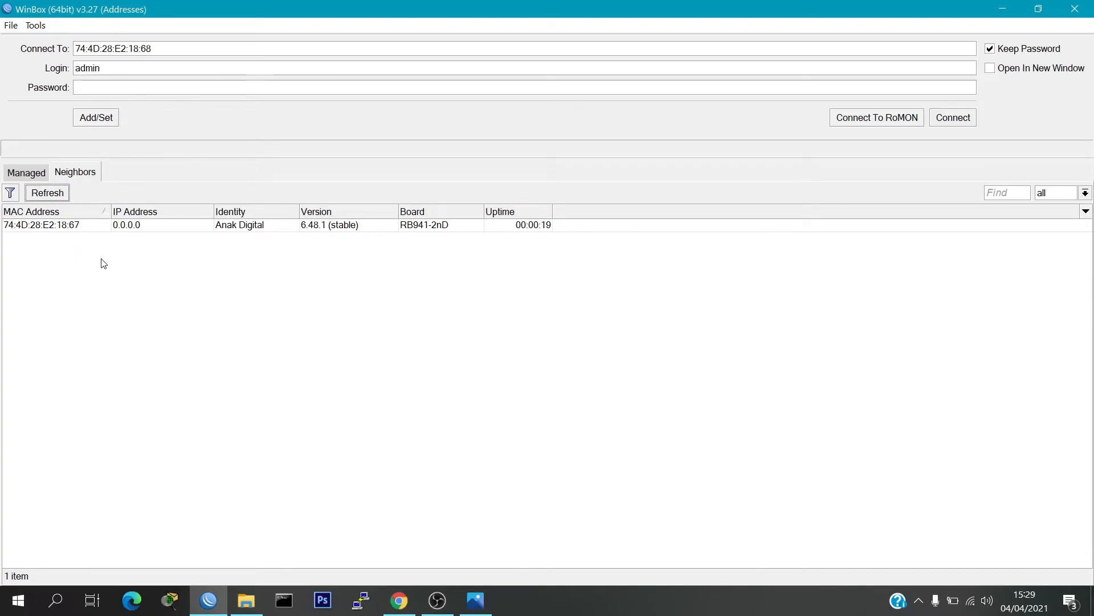
click(75, 227)
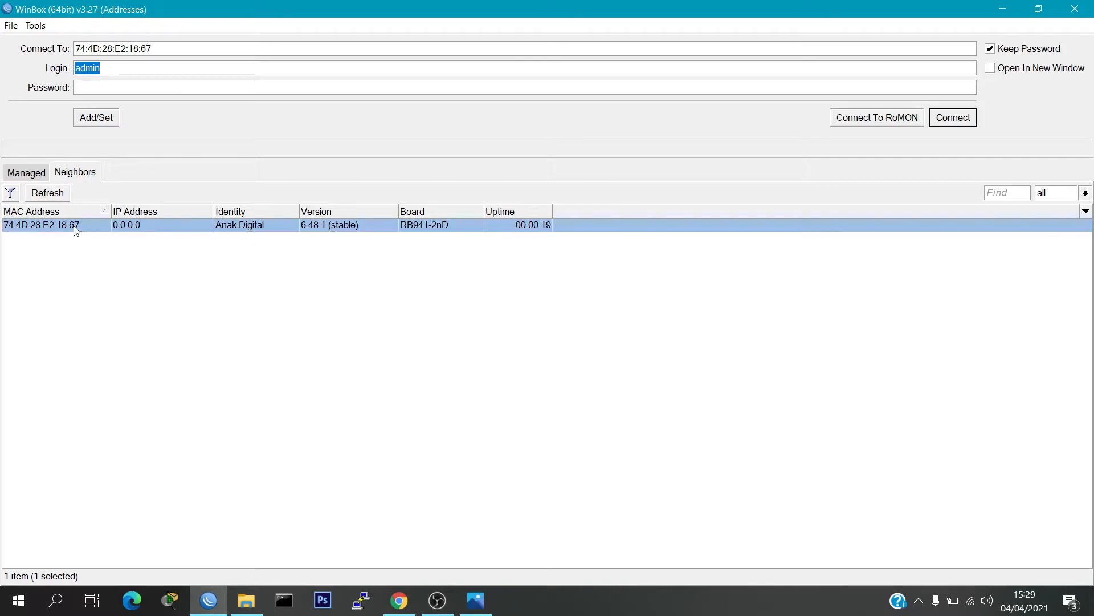
click(963, 120)
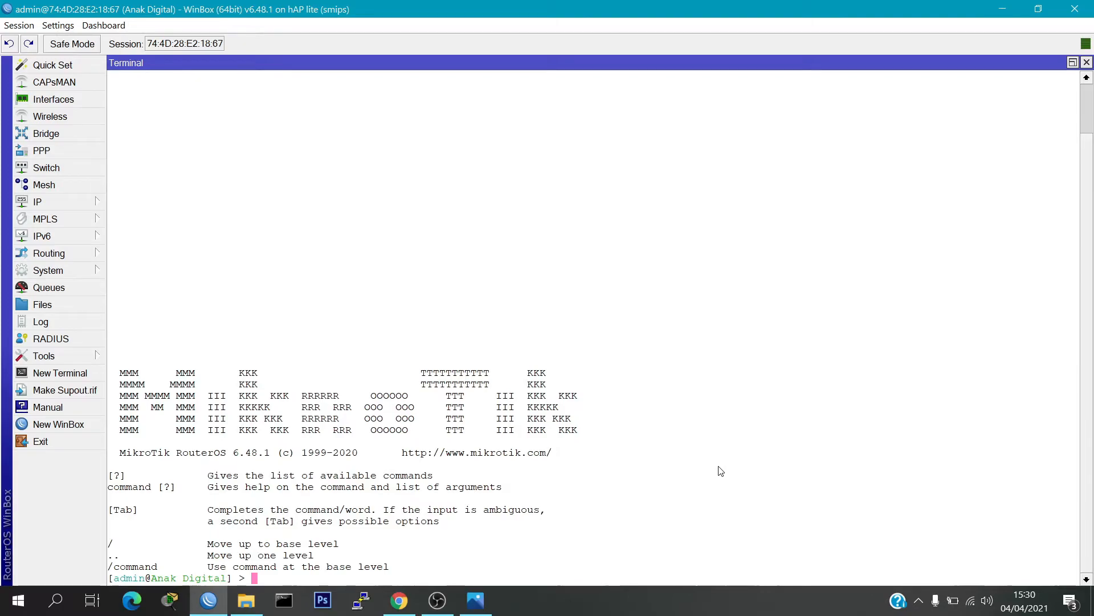
Step: Run "system resource print" on the upgraded router to check its RouterOS version
text(system reso)
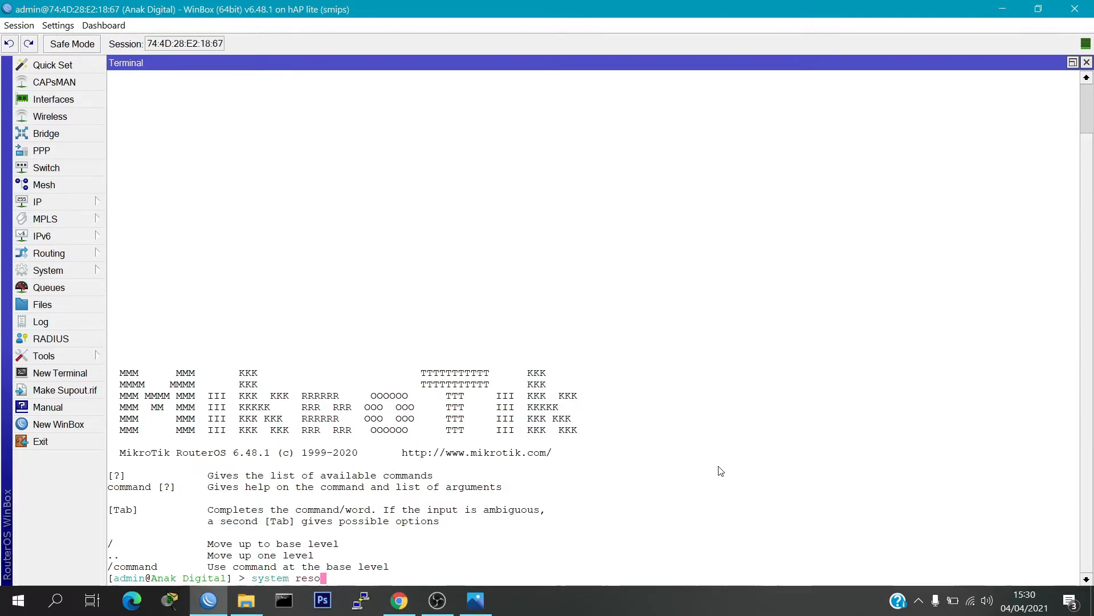
key(Tab)
key(Return)
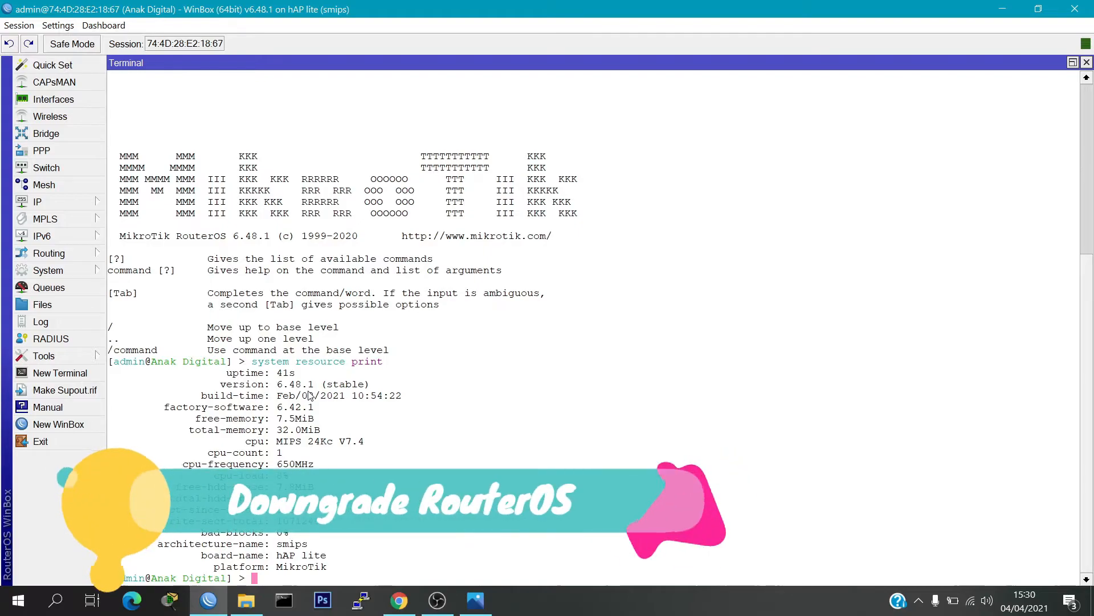
key(Return)
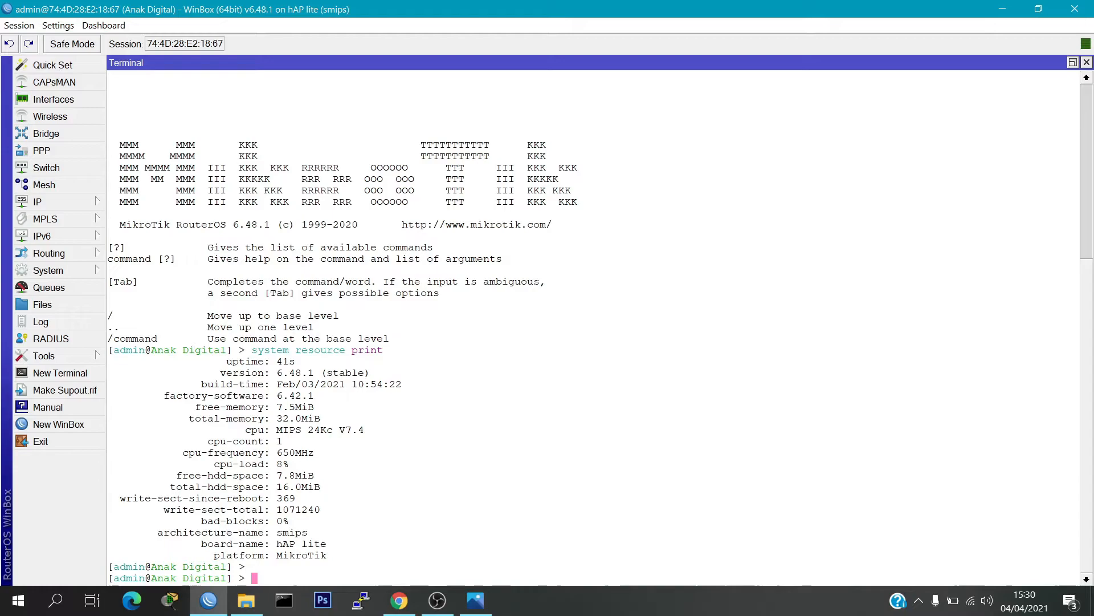
Step: Switch to Chrome and open the software download archive on mikrotik.com
key(alt+Tab)
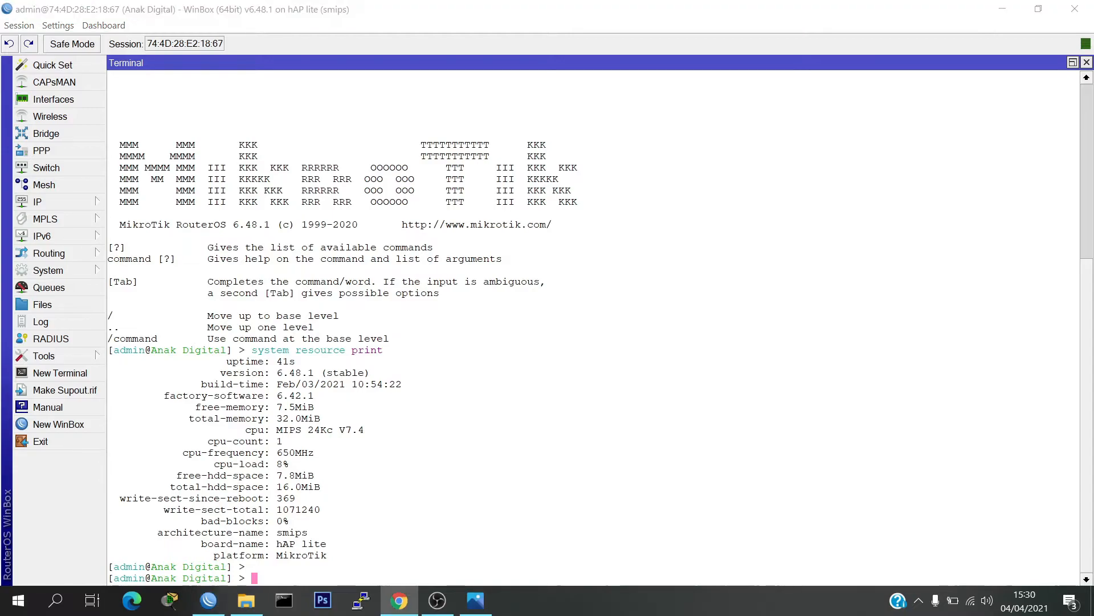
drag(0, 132, 568, 2)
text(mikrotik.com)
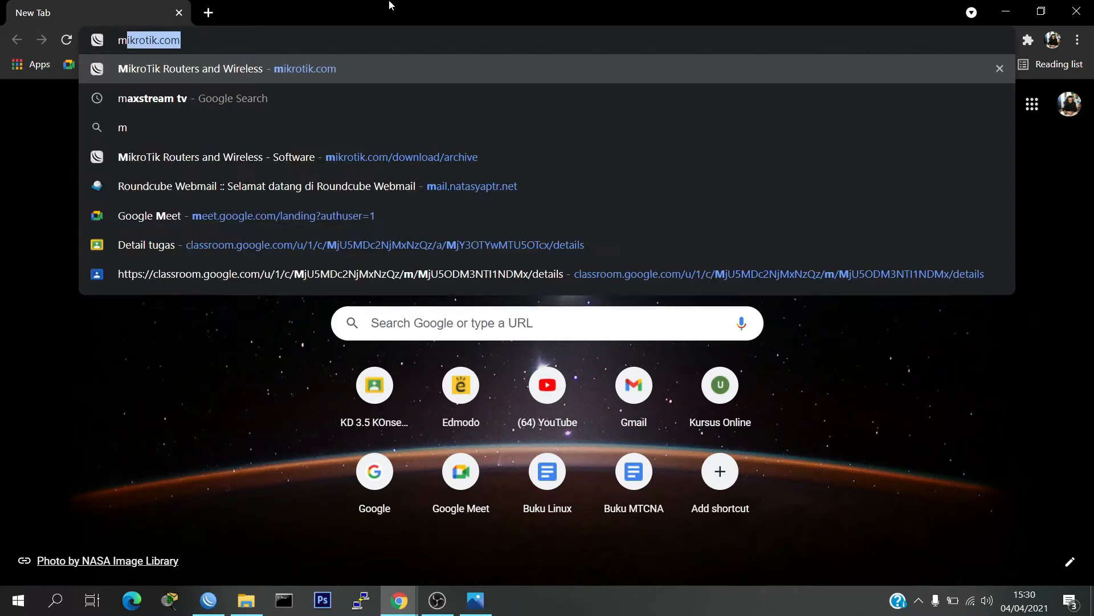
key(Return)
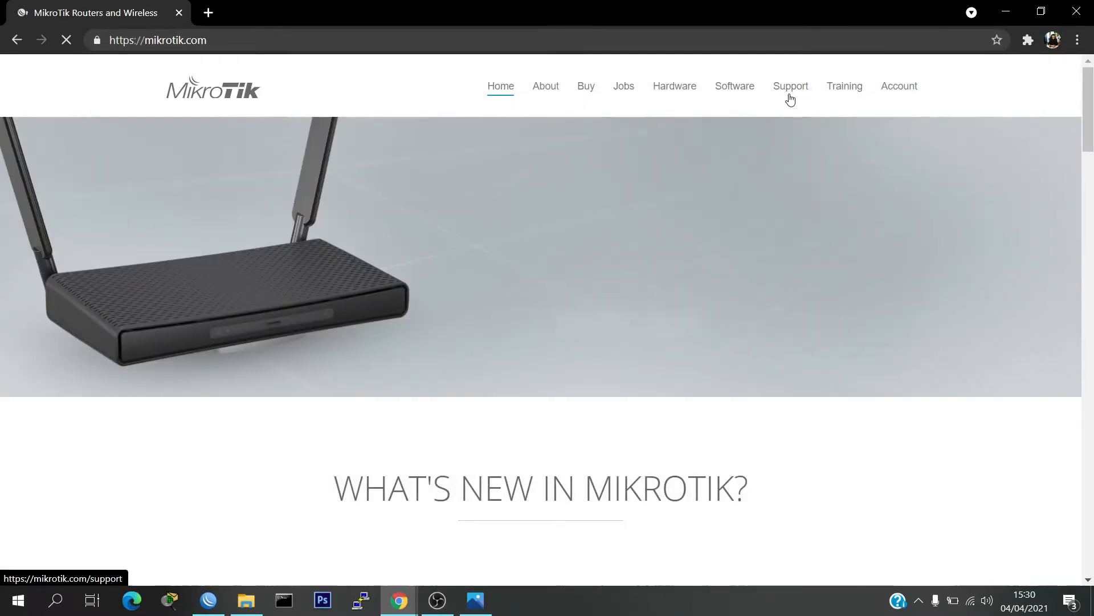
click(749, 90)
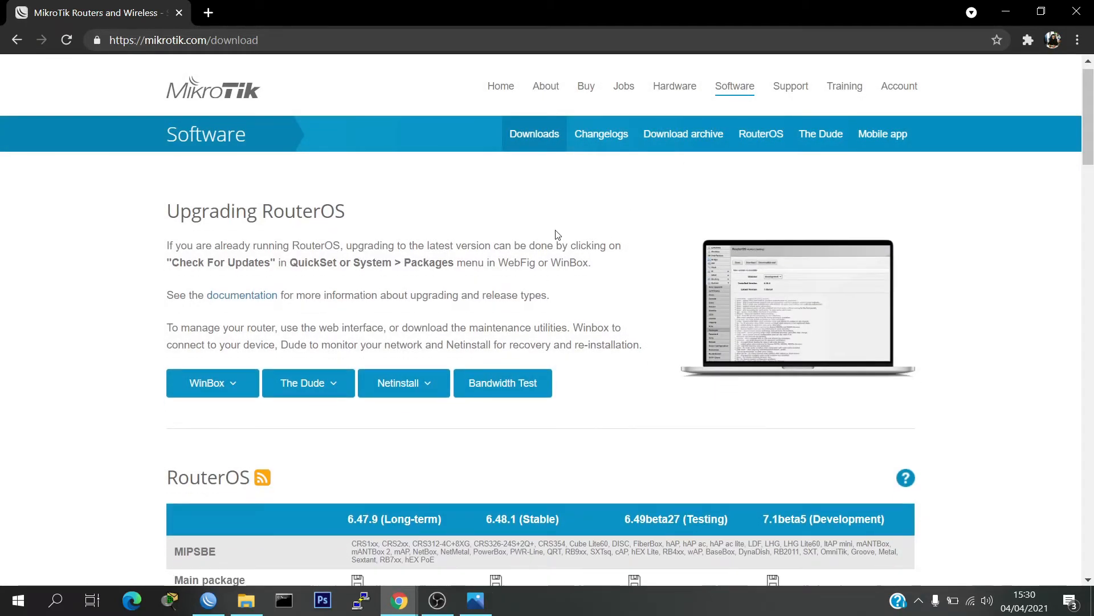
click(727, 129)
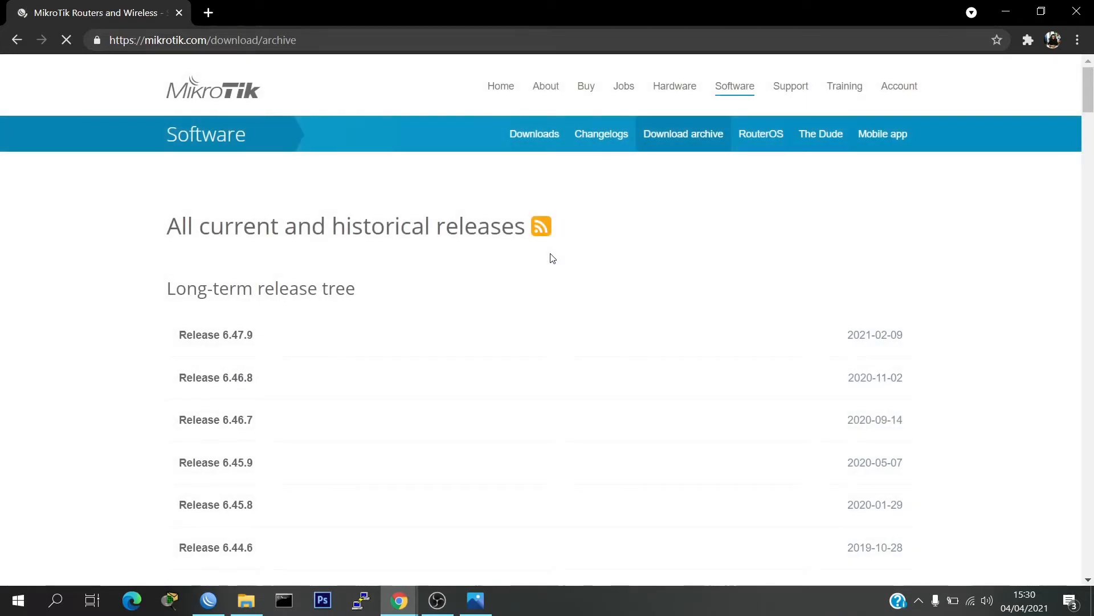
Step: Expand Release 6.47.7 in the stable release tree of the archive
scroll(550, 257, down, 10)
scroll(551, 259, down, 18)
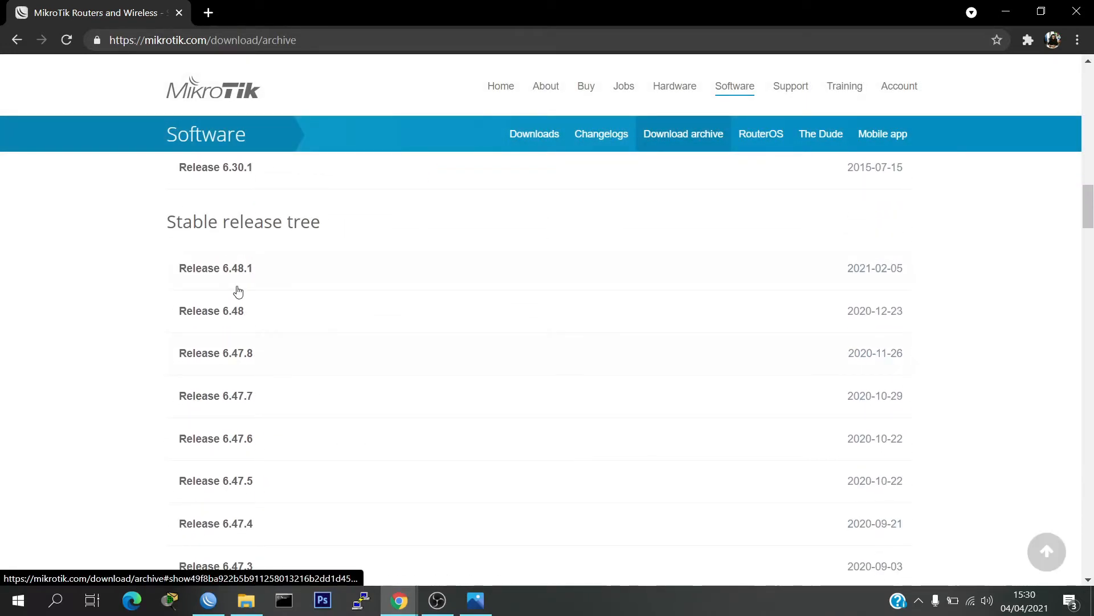
scroll(264, 459, down, 1)
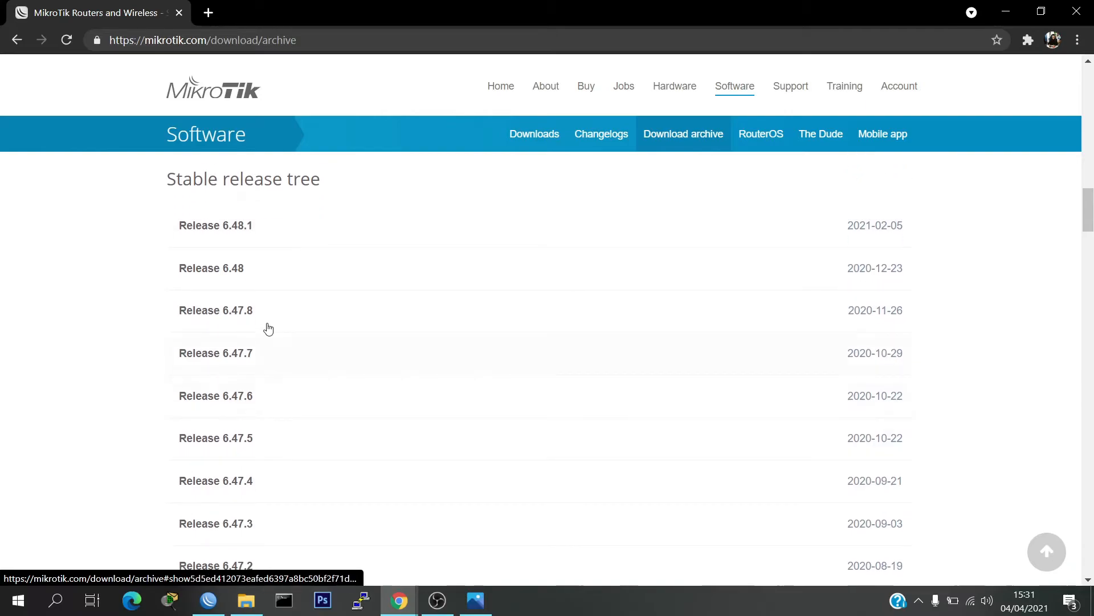
click(238, 355)
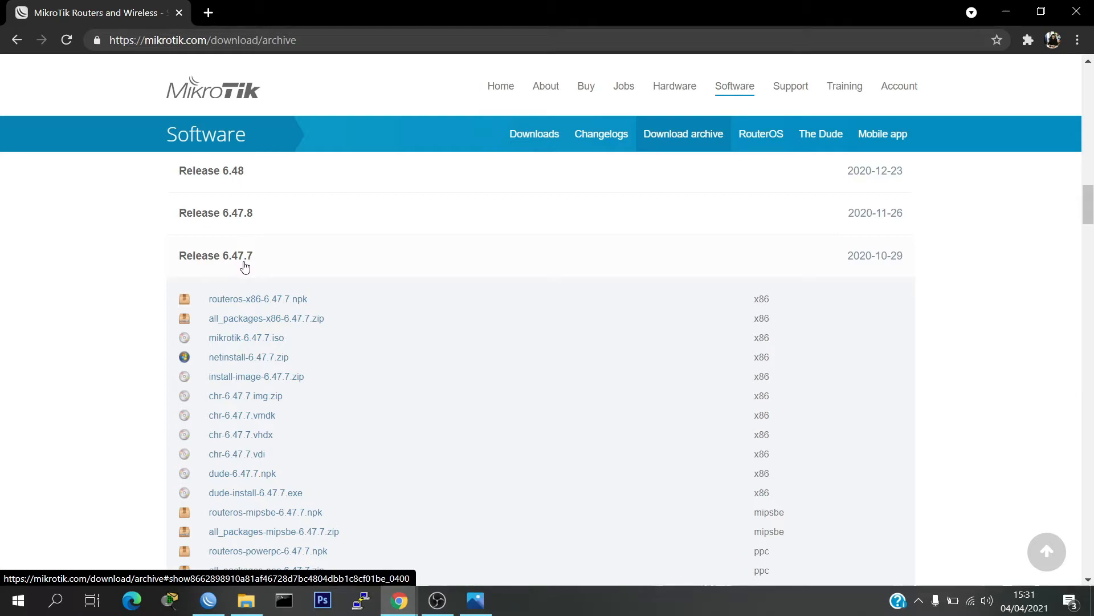
Step: Copy the link address of the smips package routeros-smips-6.47.7.npk from the release's file list
scroll(296, 308, down, 4)
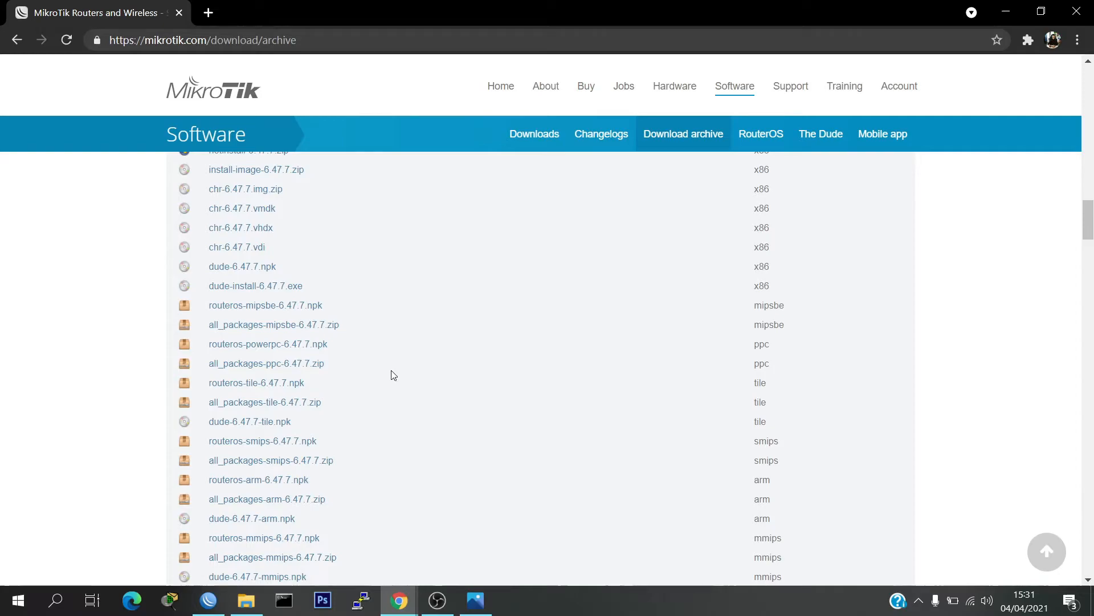
scroll(392, 374, down, 1)
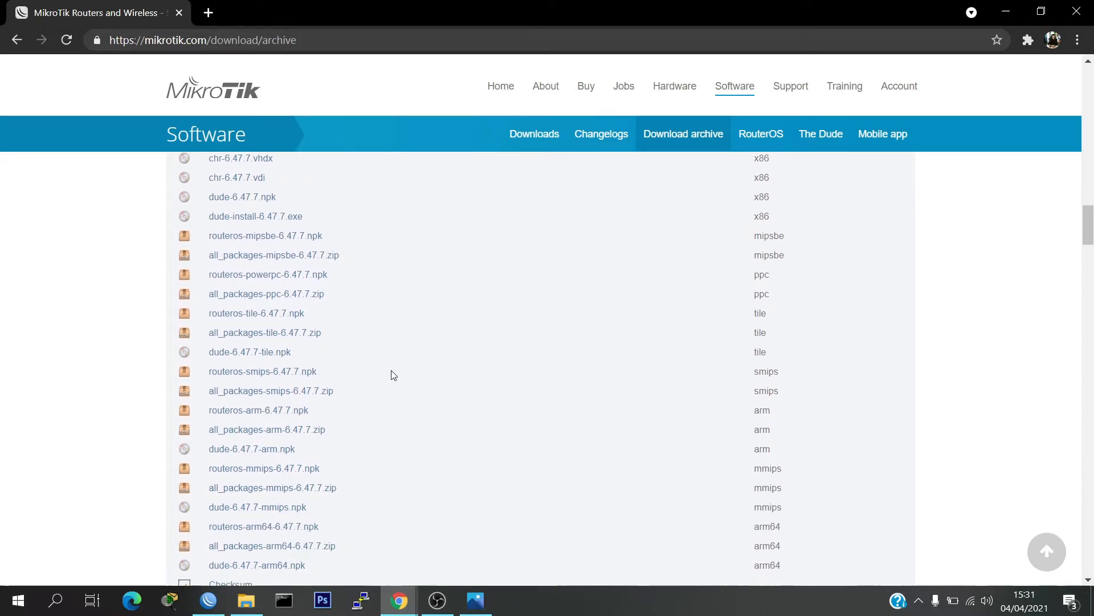
scroll(392, 374, down, 2)
scroll(392, 374, up, 2)
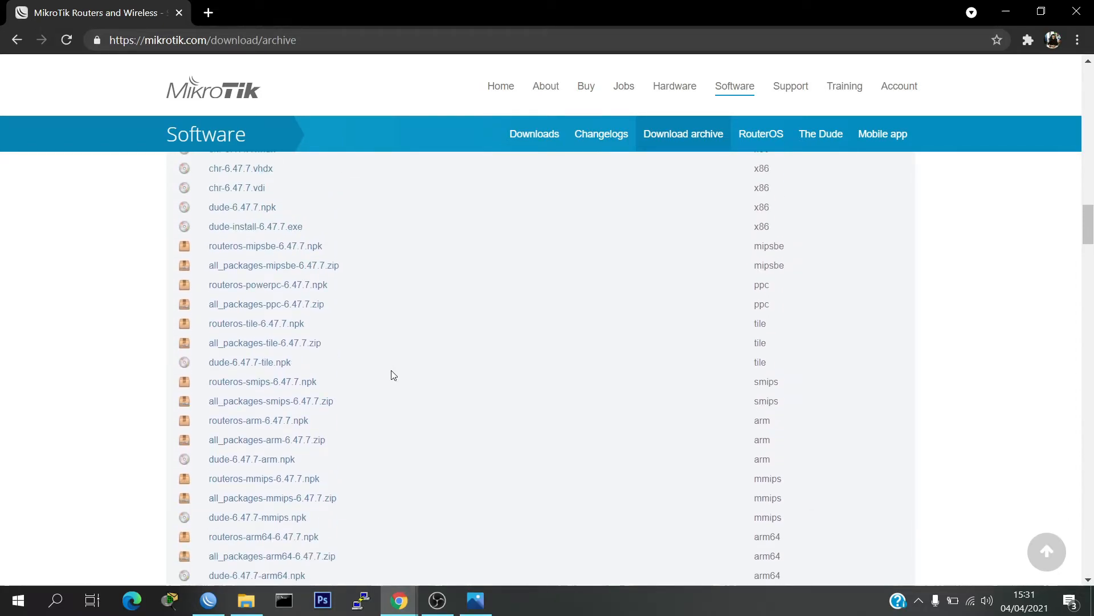
scroll(392, 374, up, 2)
scroll(394, 376, down, 1)
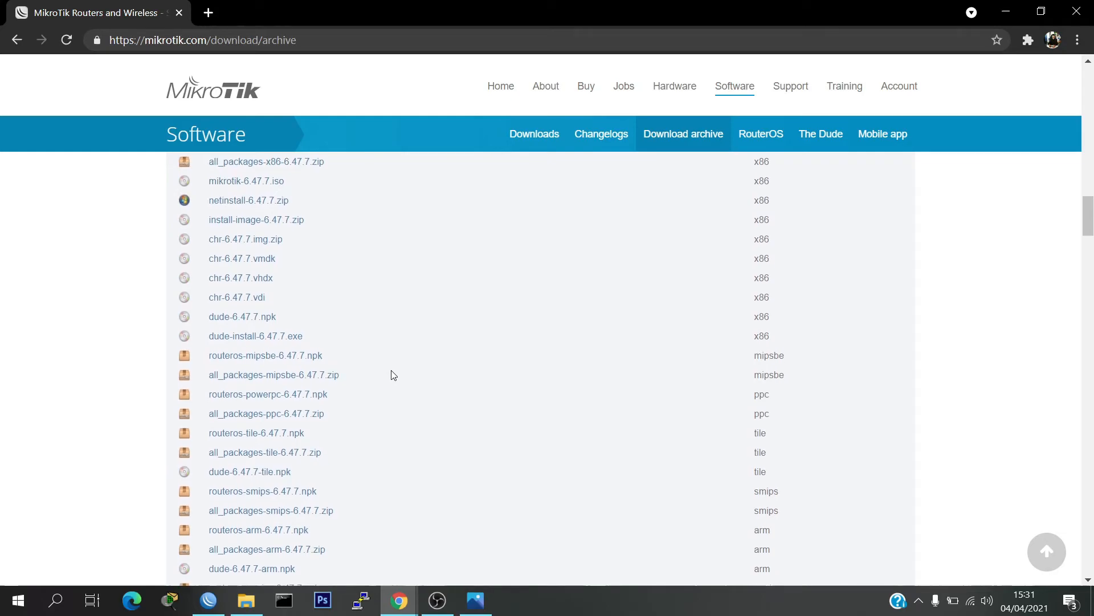
scroll(265, 493, down, 1)
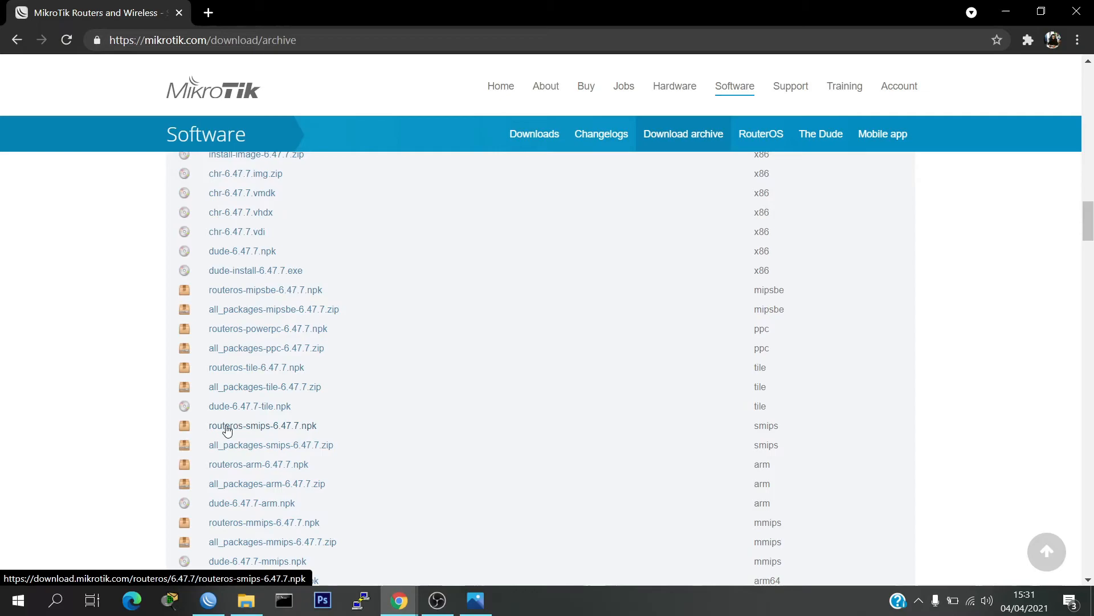
right_click(298, 429)
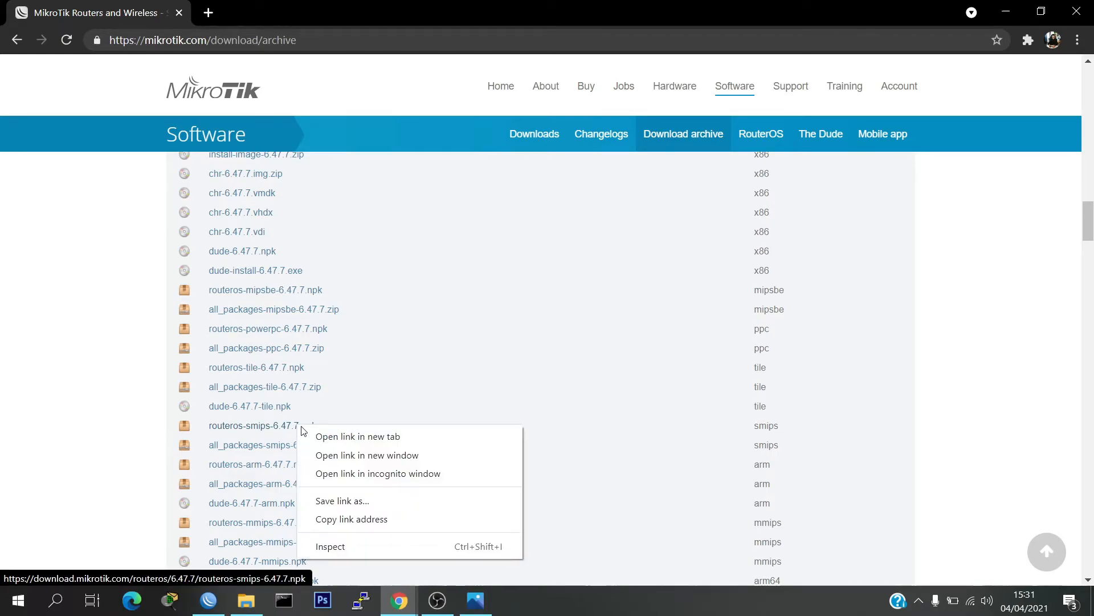
click(358, 520)
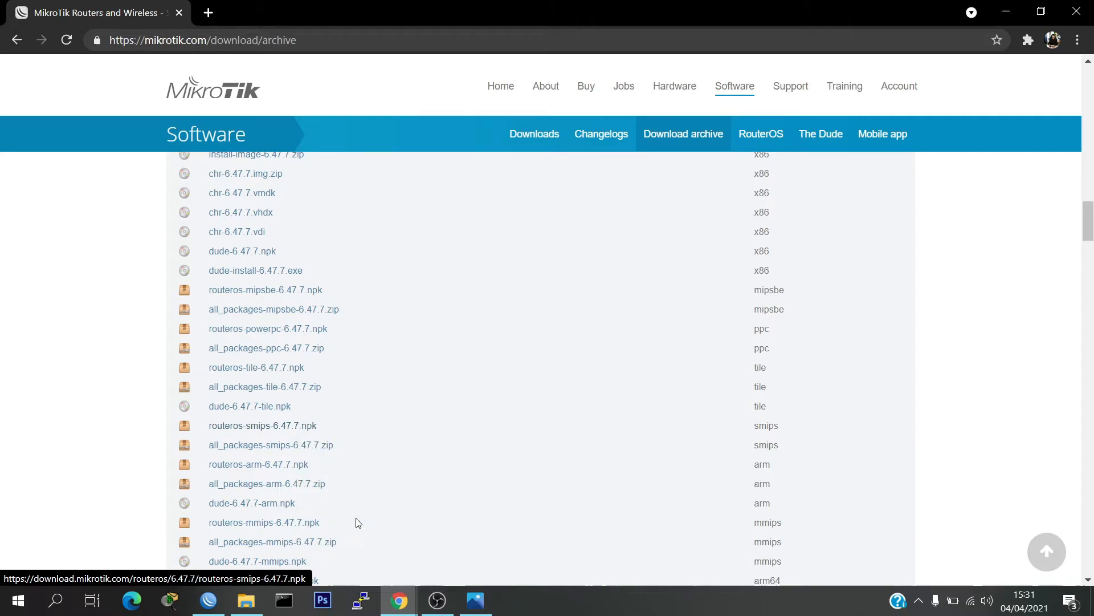
Step: Switch to WinBox and run "/tool fetch" with the copied routeros-smips-6.47.7.npk link as the quoted url and mode=https
click(208, 599)
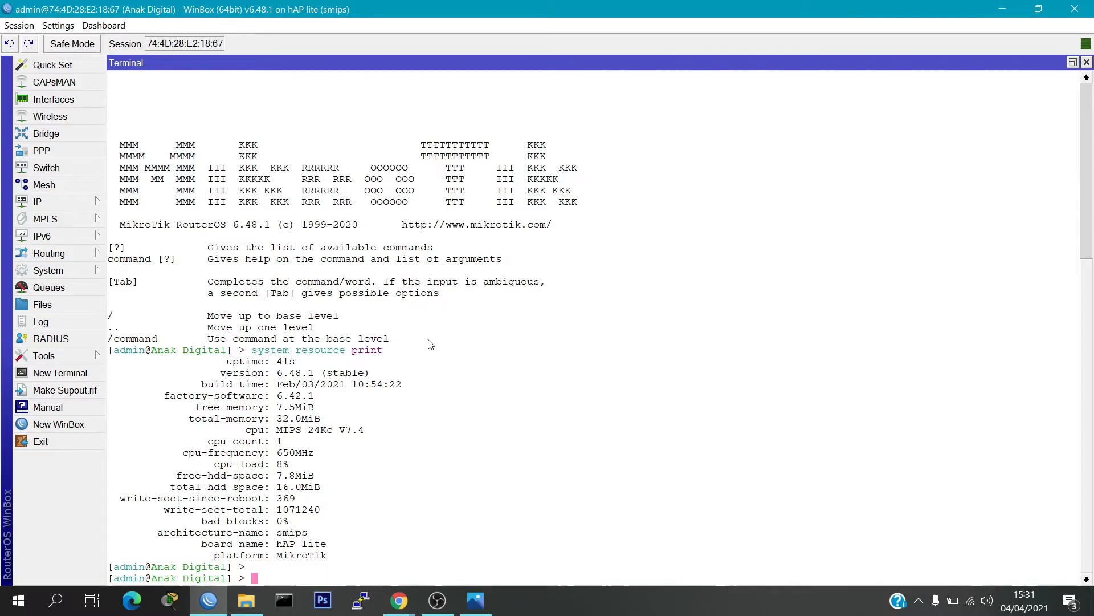
text(/tool fetch url=")
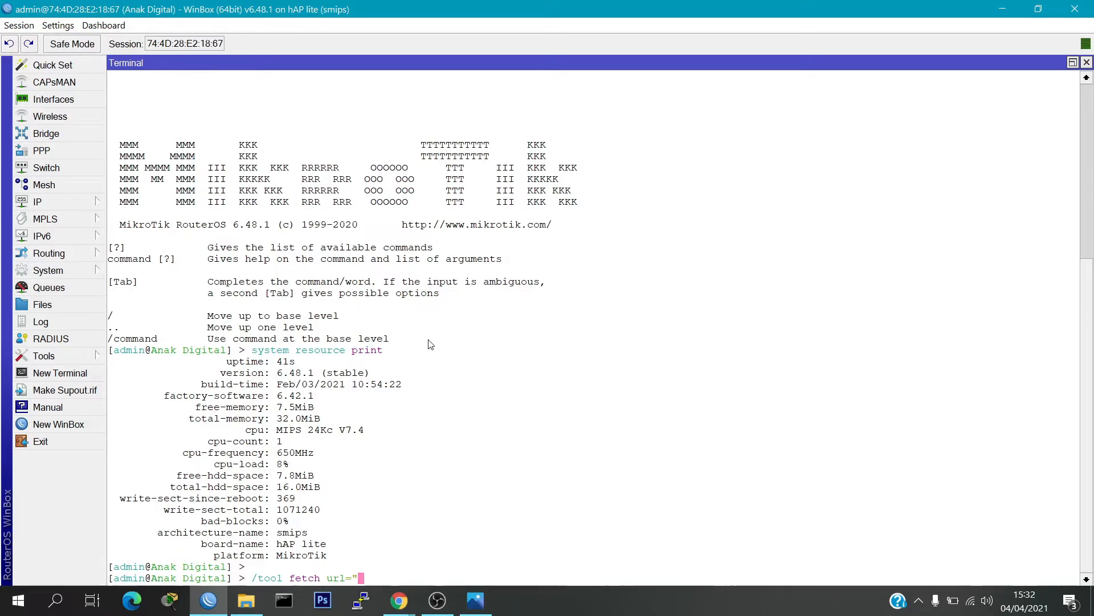
right_click(444, 502)
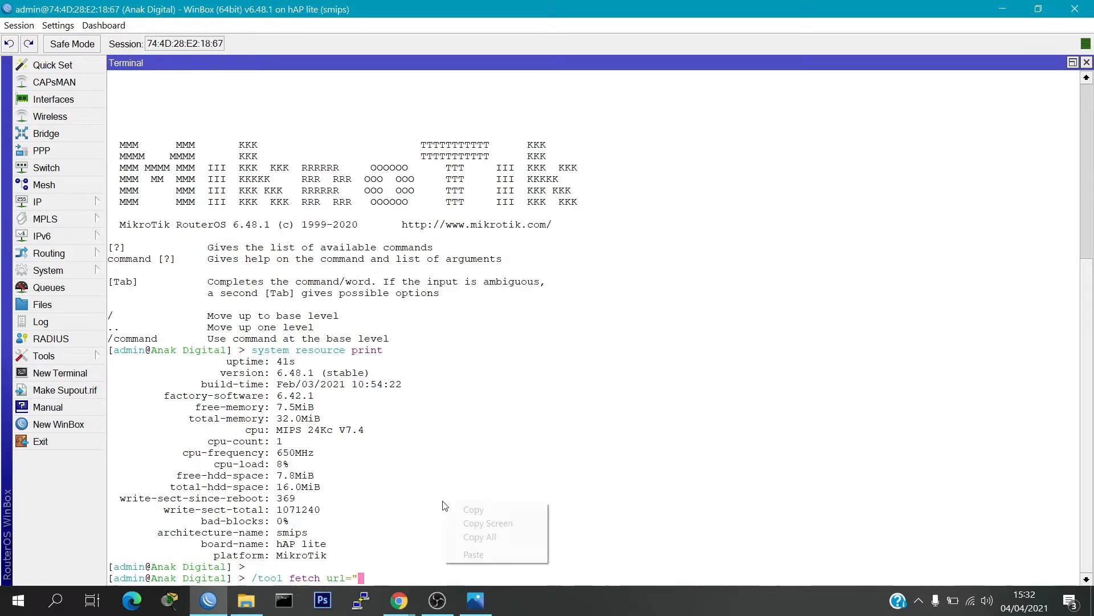
click(474, 554)
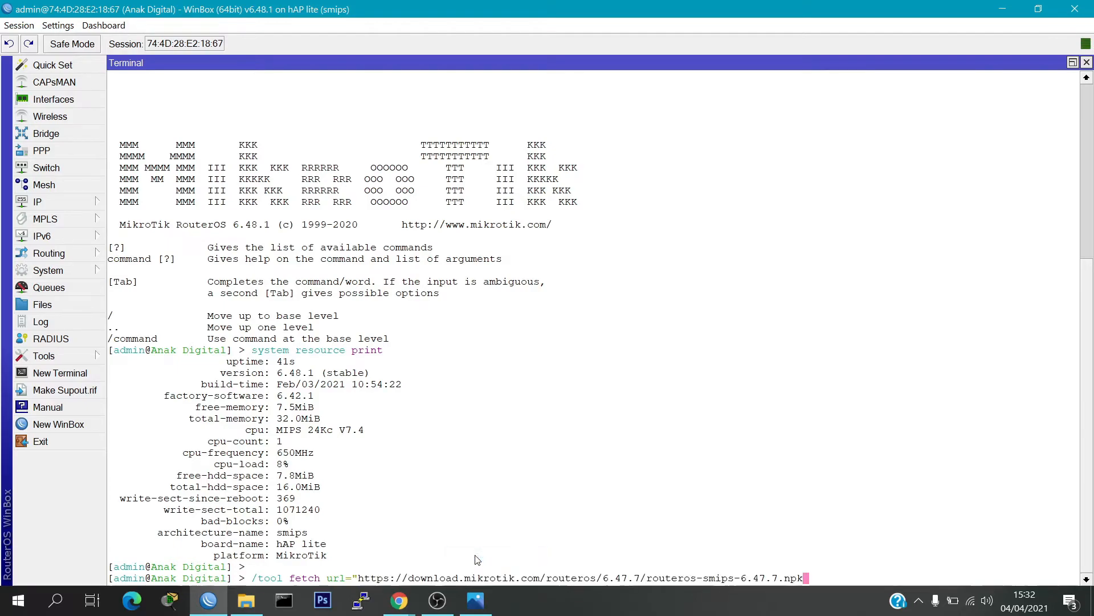
text(" mode=https)
key(Return)
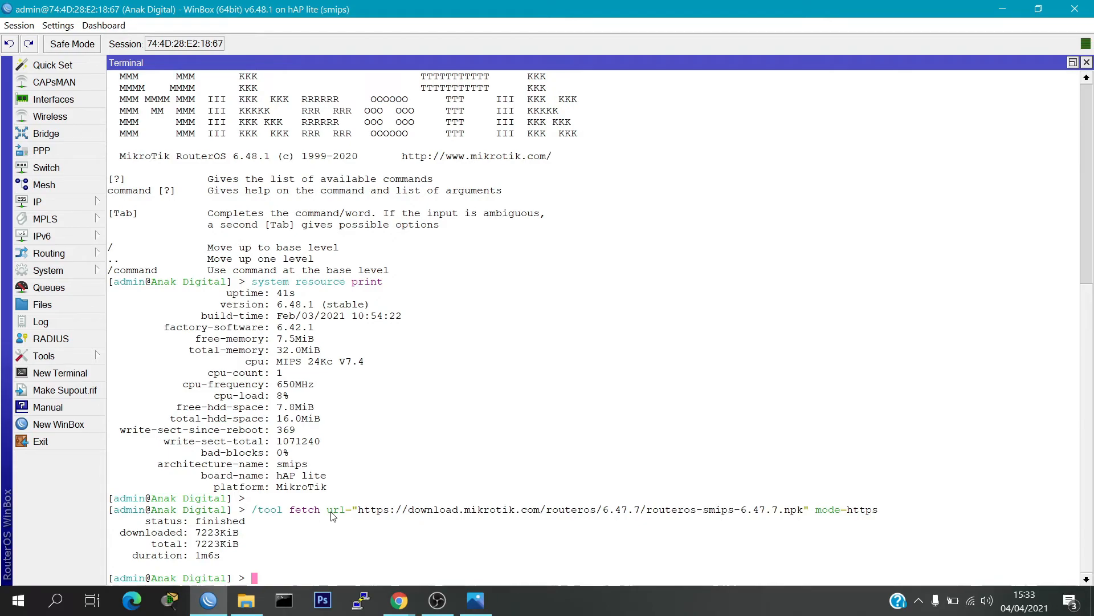
Step: Run "file print" to check that the downloaded package is stored on the router
text(file print)
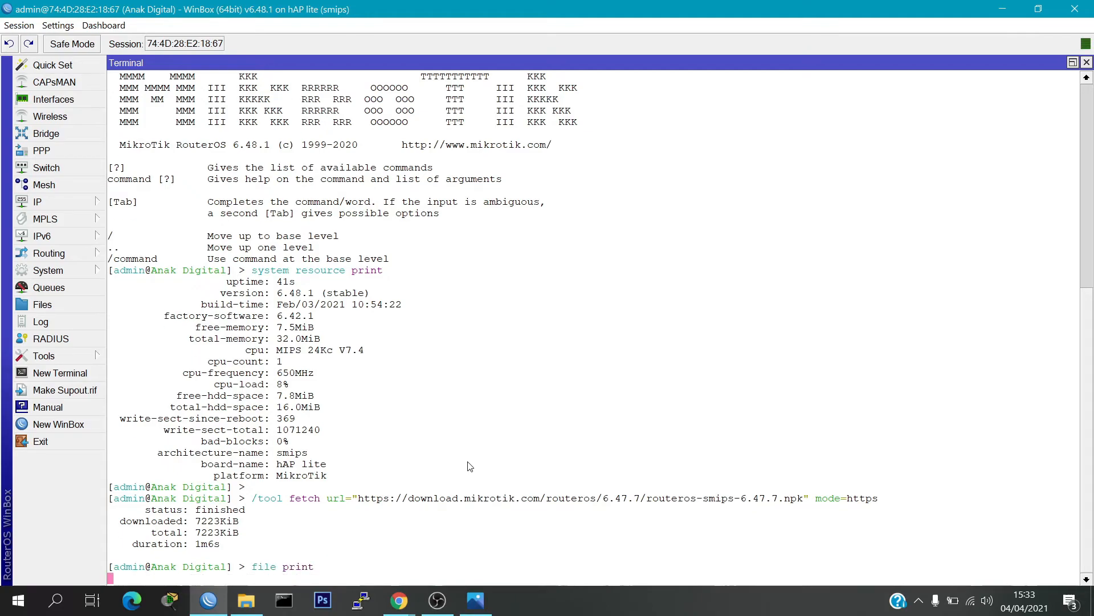
key(Return)
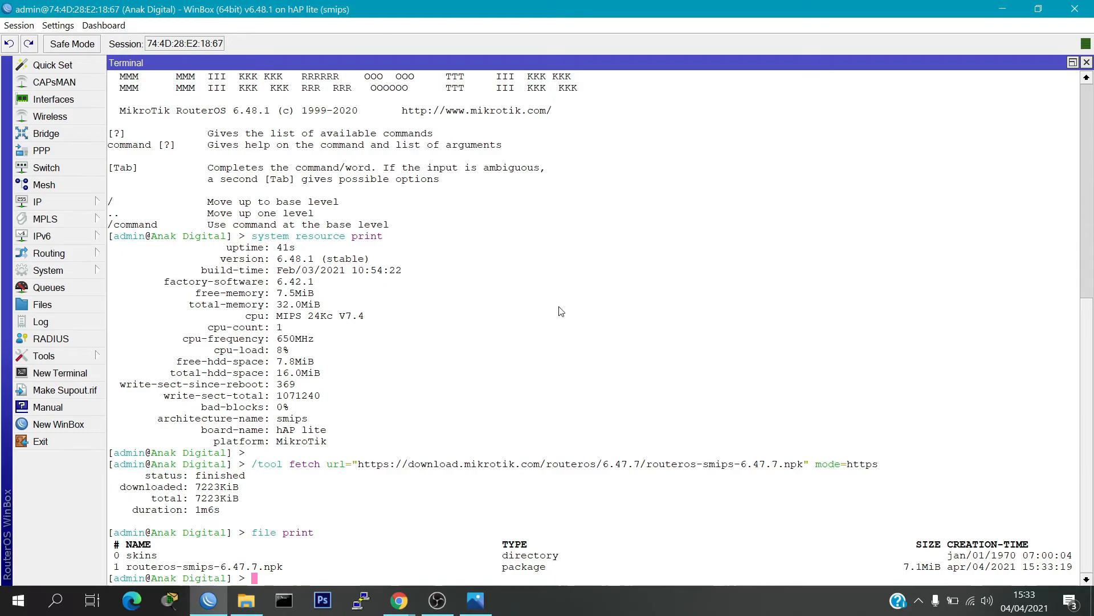
Step: Run "system package downgrade" in the terminal and confirm the router reboot with y
text(system package downgrade)
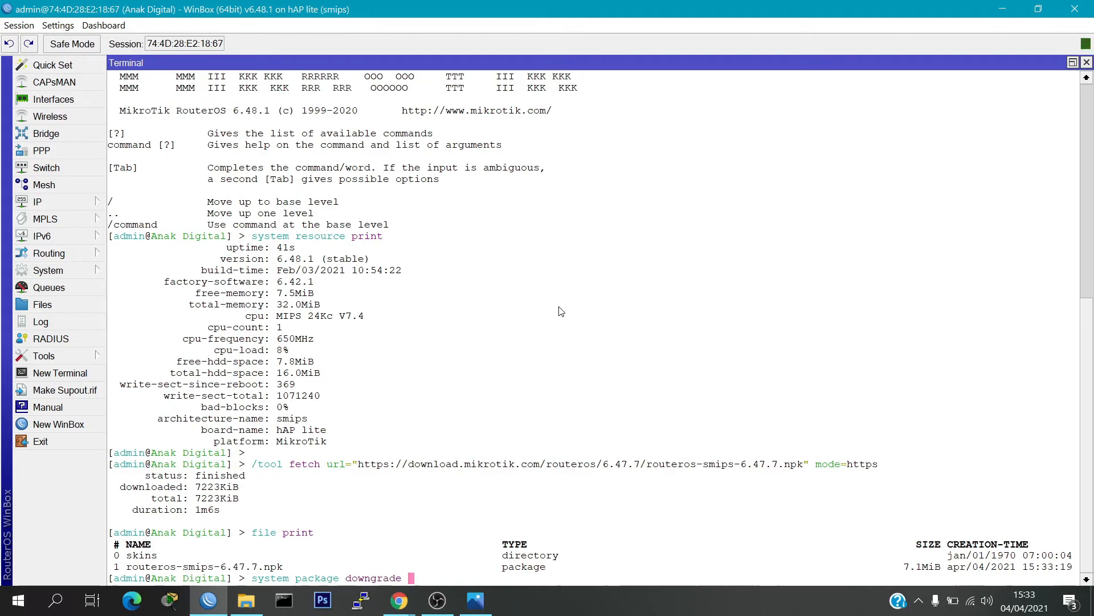
key(Return)
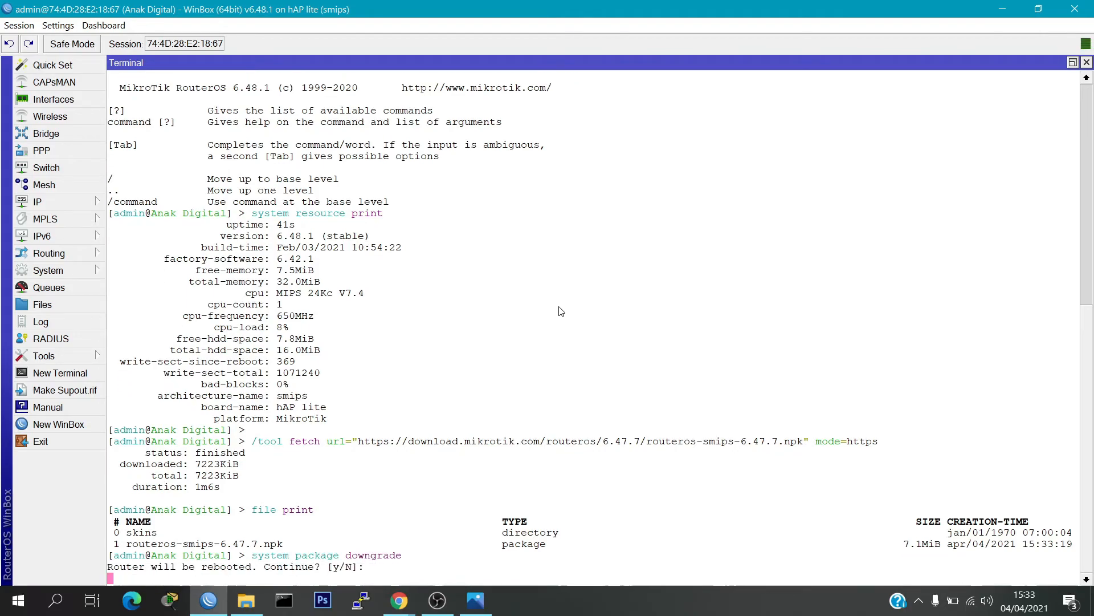
text(y)
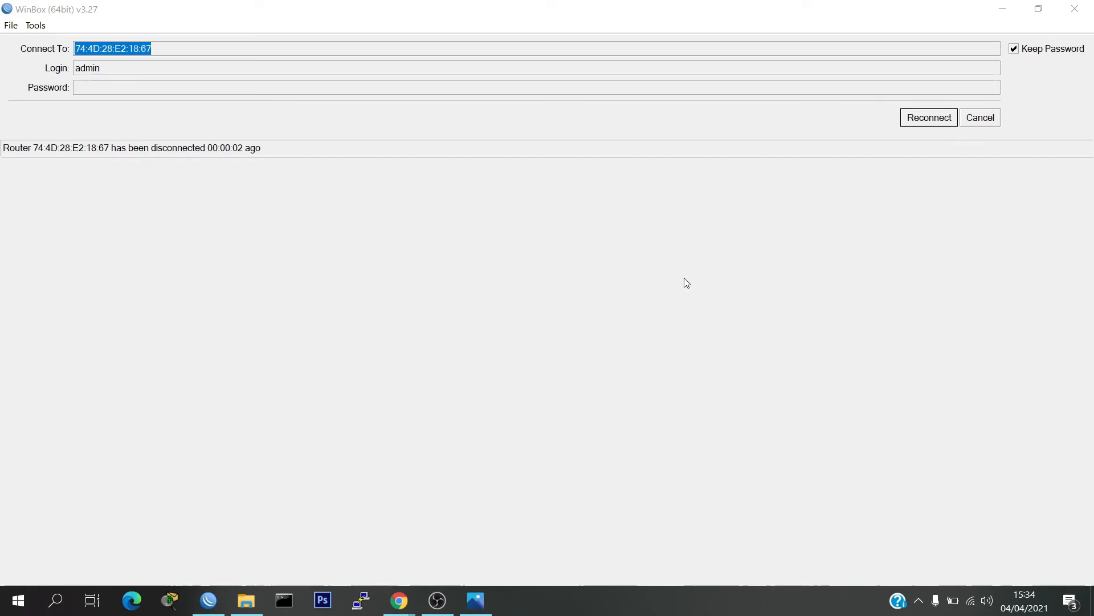
Step: Reconnect to the rebooted router as admin through its neighbor entry 74:4D:28:E2:18:68, refreshing the neighbor list until it is listed
click(976, 118)
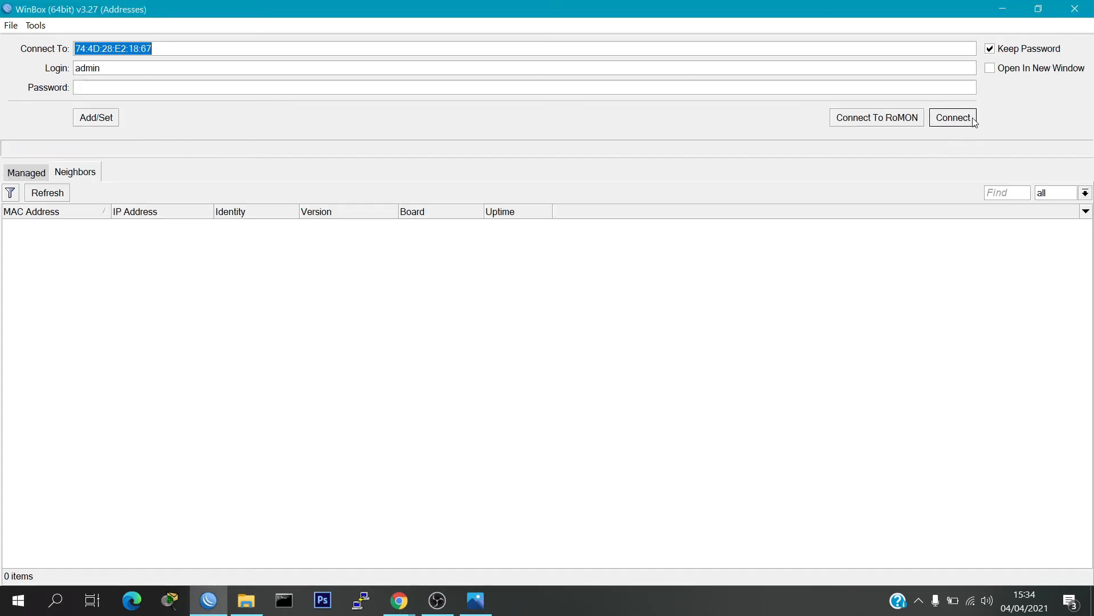
click(44, 199)
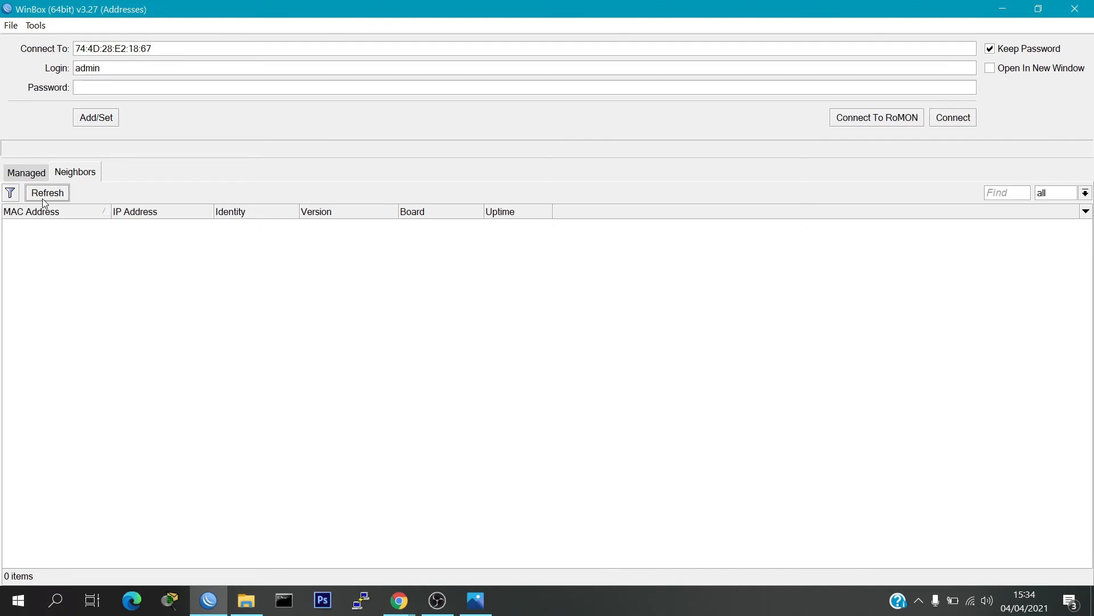
click(44, 198)
click(44, 201)
click(43, 200)
click(44, 201)
click(44, 200)
click(45, 201)
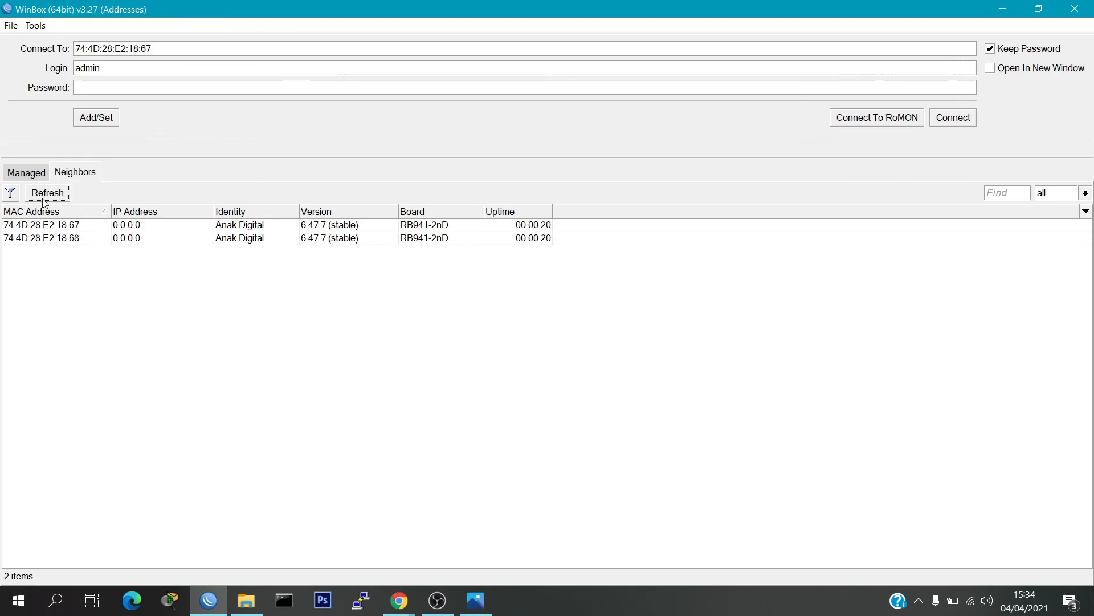
click(88, 240)
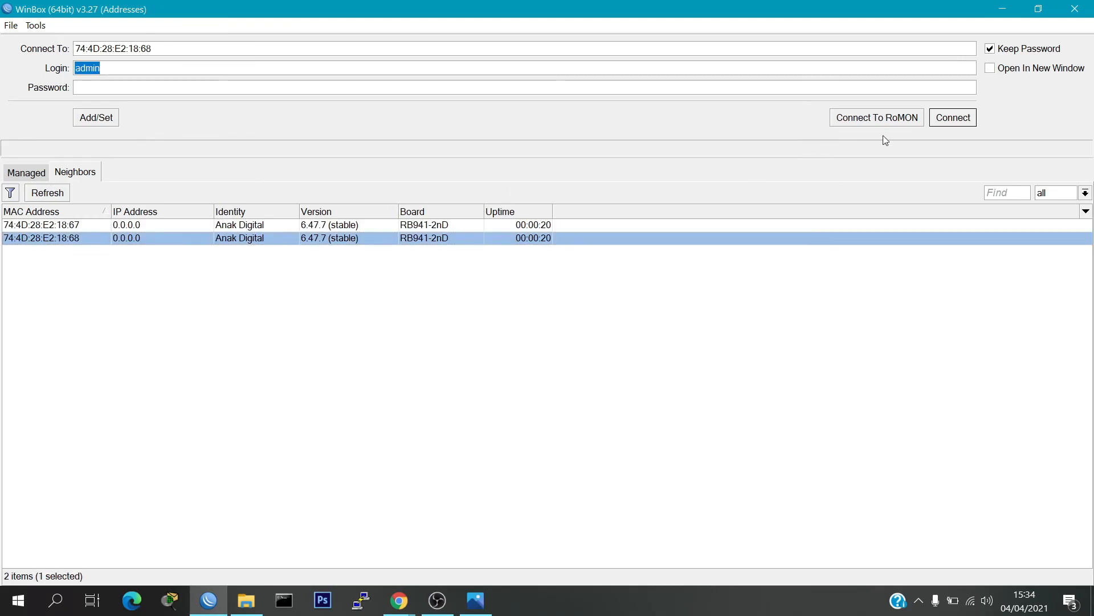
click(938, 118)
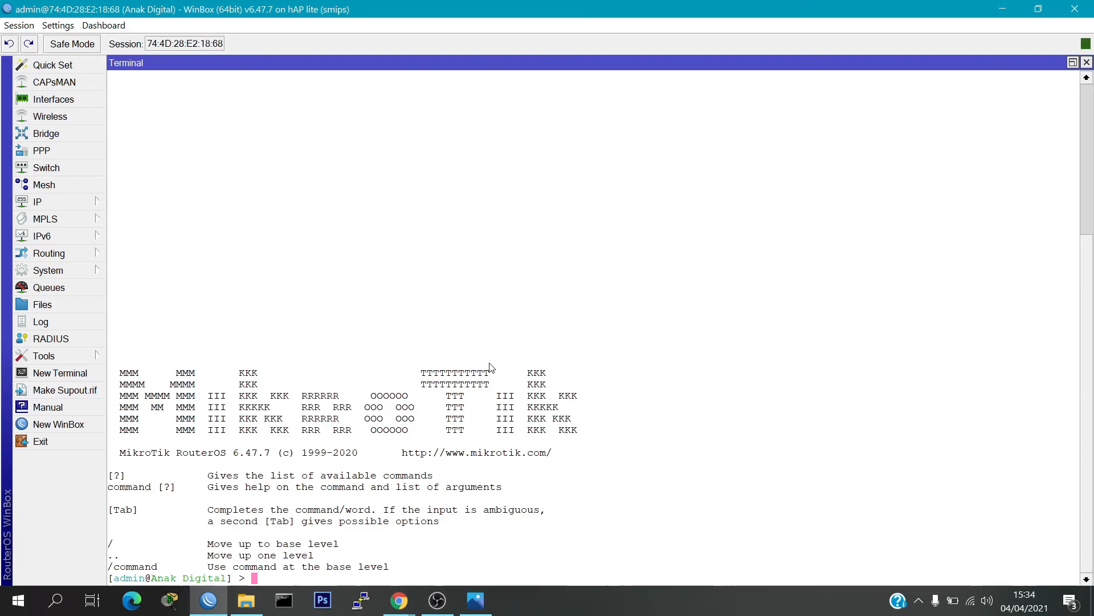
Step: Run "system resource print" on the downgraded router to check its RouterOS version
text(system resource print)
key(Return)
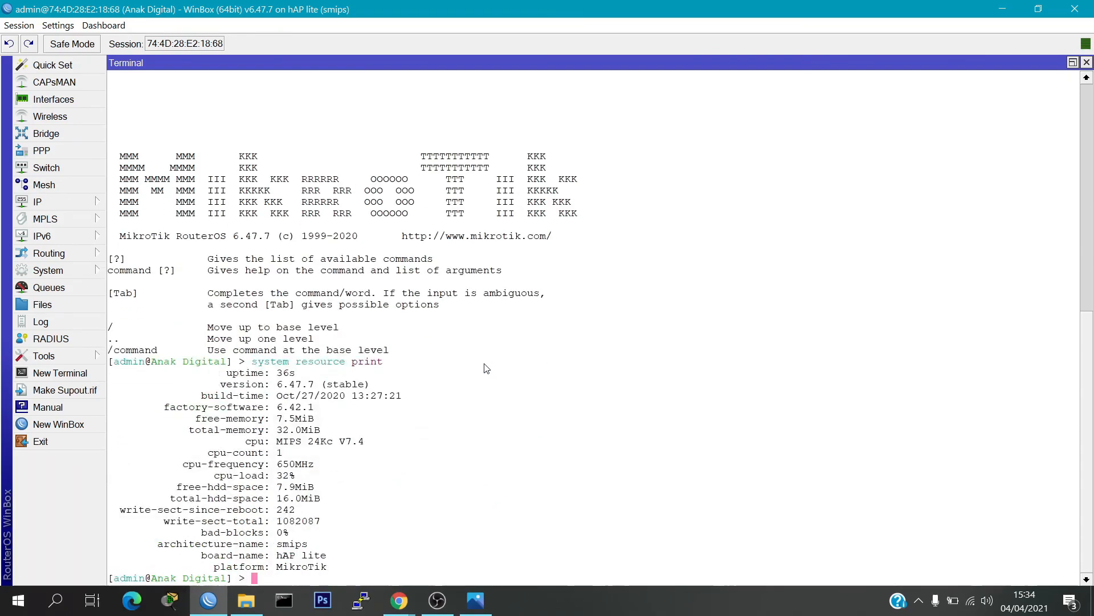